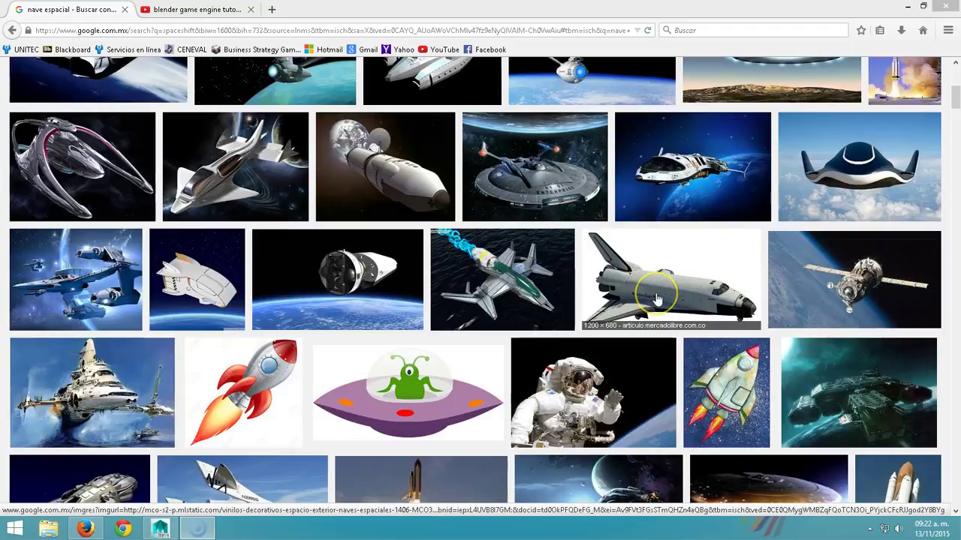
Browse the 'nave espacial' spaceship reference images, then bring the empty Maya scene to the front.
{"action": "mouse_move", "coordinate": [954, 104]}
{"action": "left_mouse_down"}
{"action": "mouse_move", "coordinate": [955, 89]}
{"action": "mouse_move", "coordinate": [951, 176]}
{"action": "left_mouse_up"}
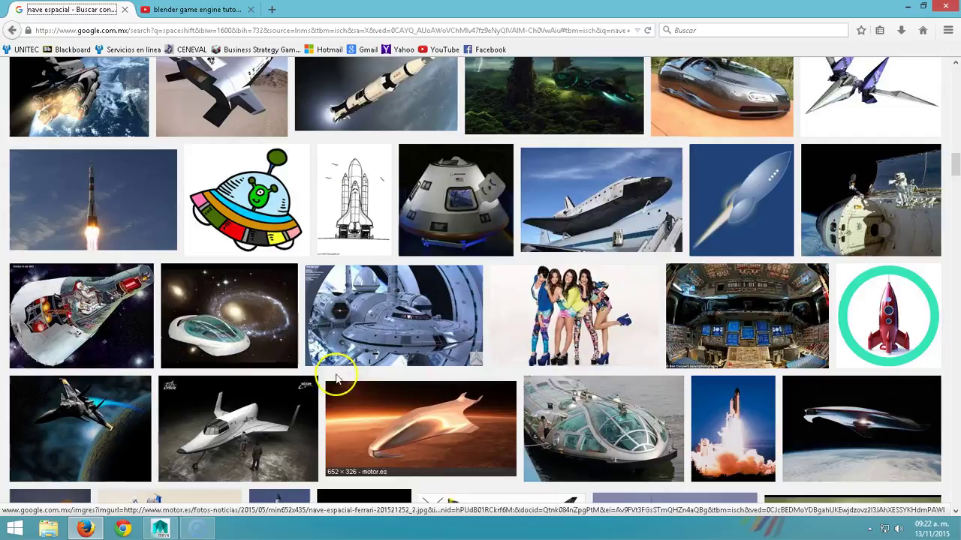
{"action": "left_click", "coordinate": [158, 525]}
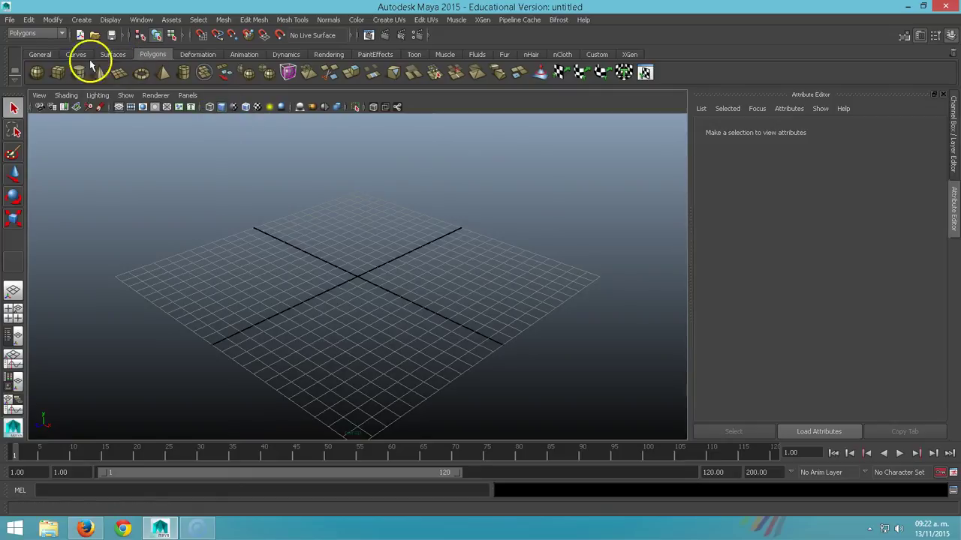
Place a polygon cube, pCube1, at the grid origin and select its top face in face mode.
{"action": "left_click", "coordinate": [58, 73]}
{"action": "left_click", "coordinate": [364, 284]}
{"action": "left_click", "coordinate": [359, 277]}
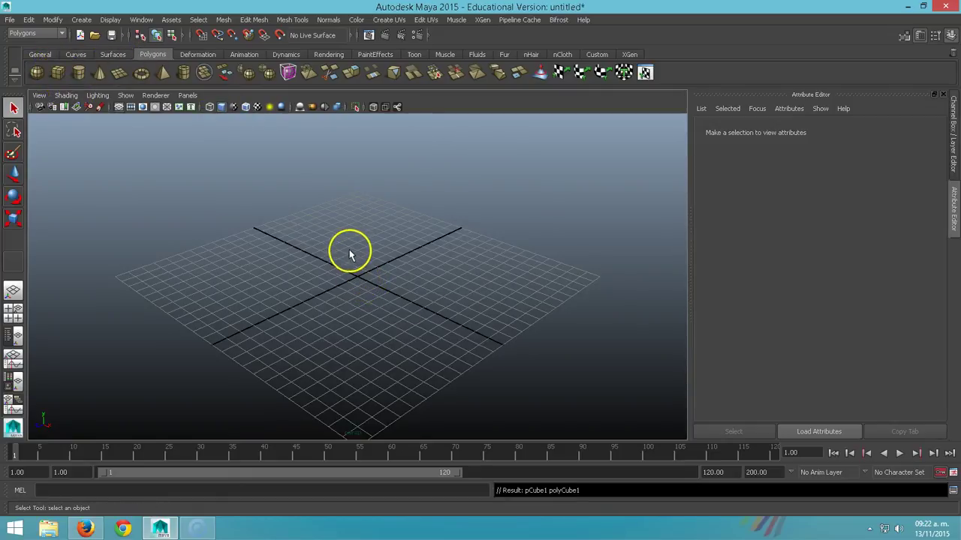
{"action": "left_click", "coordinate": [361, 276]}
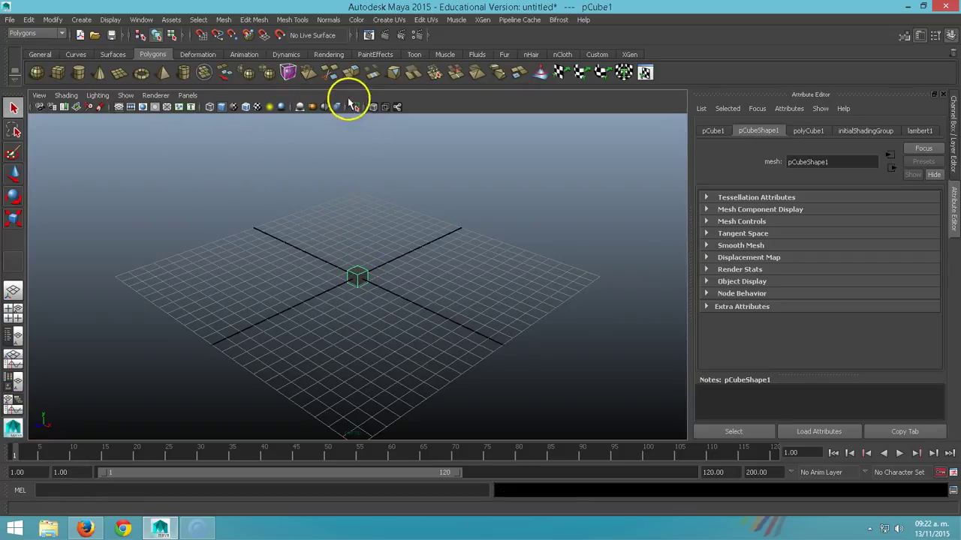
{"action": "right_click", "coordinate": [357, 278]}
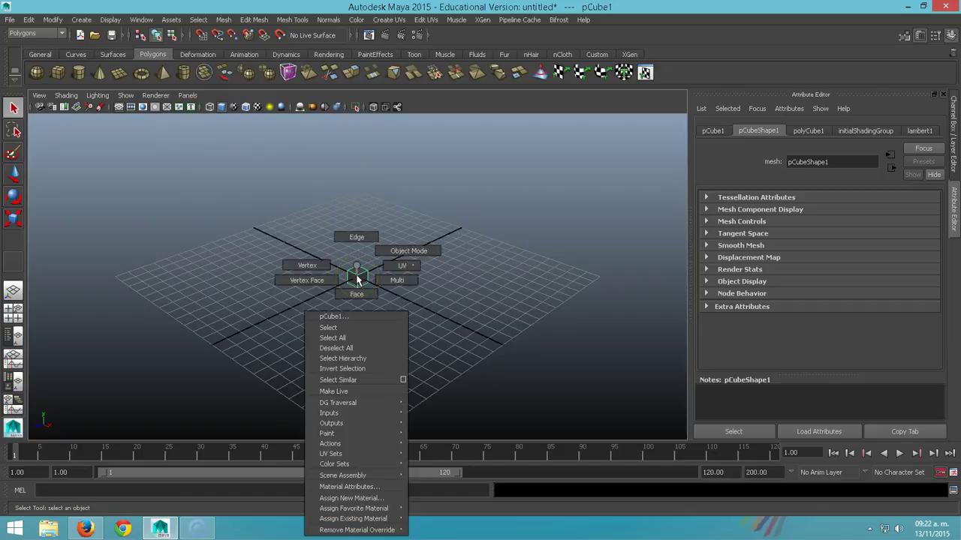
{"action": "left_click", "coordinate": [359, 294]}
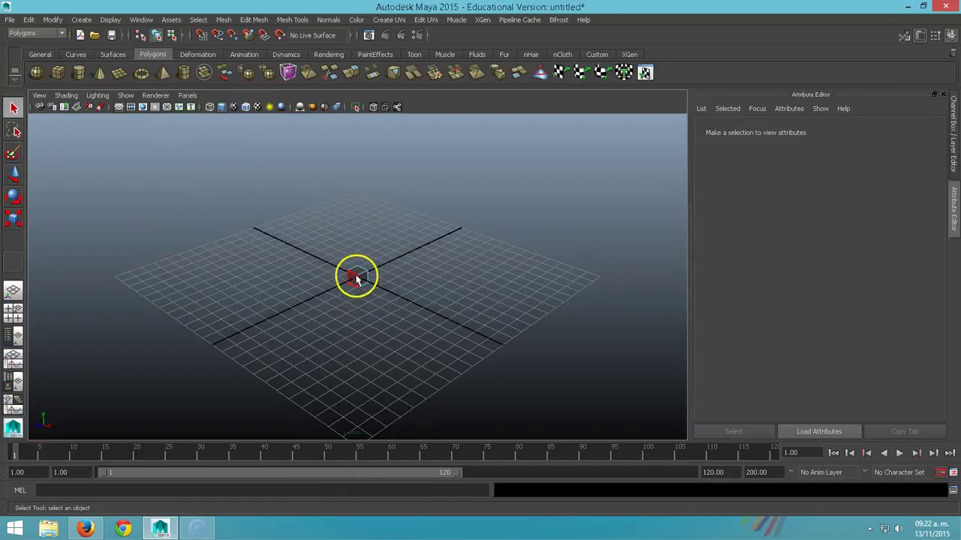
{"action": "left_click", "coordinate": [358, 277]}
Select both opposite side faces of the cube.
{"action": "key", "text": "f"}
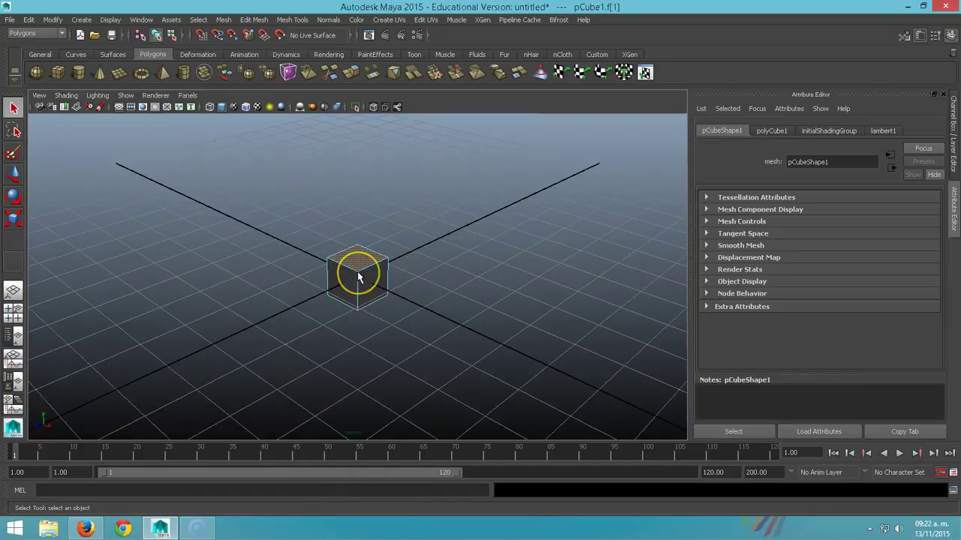
{"action": "right_click", "coordinate": [358, 240]}
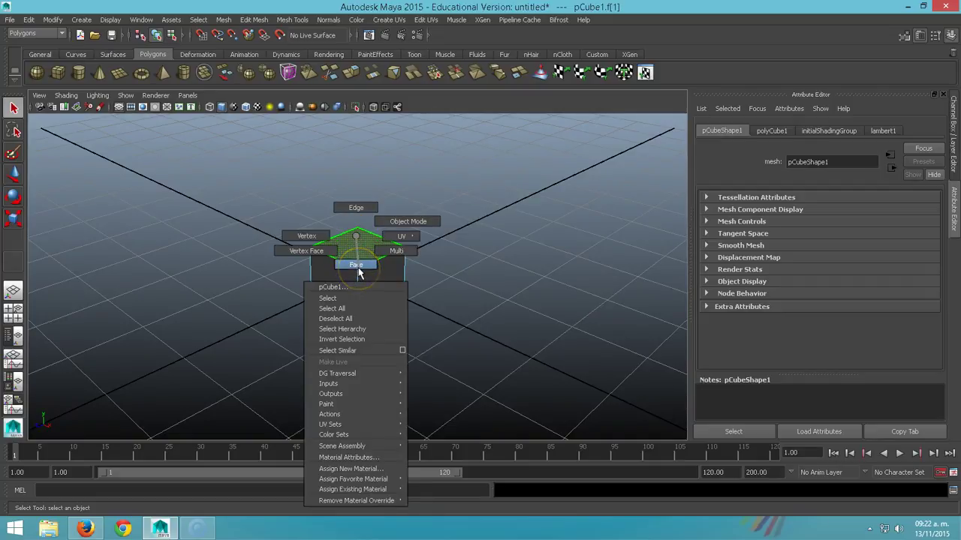
{"action": "left_click", "coordinate": [357, 267]}
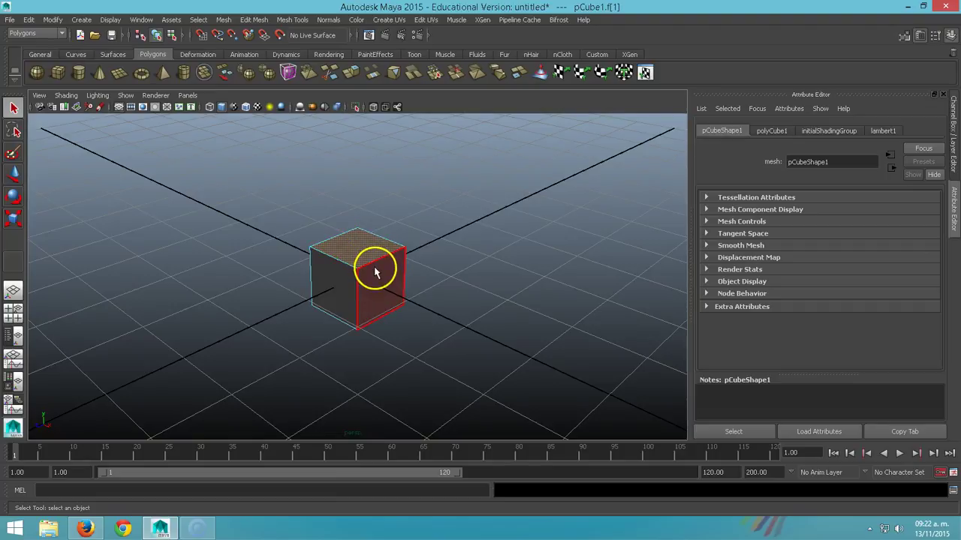
{"action": "left_click", "coordinate": [378, 281]}
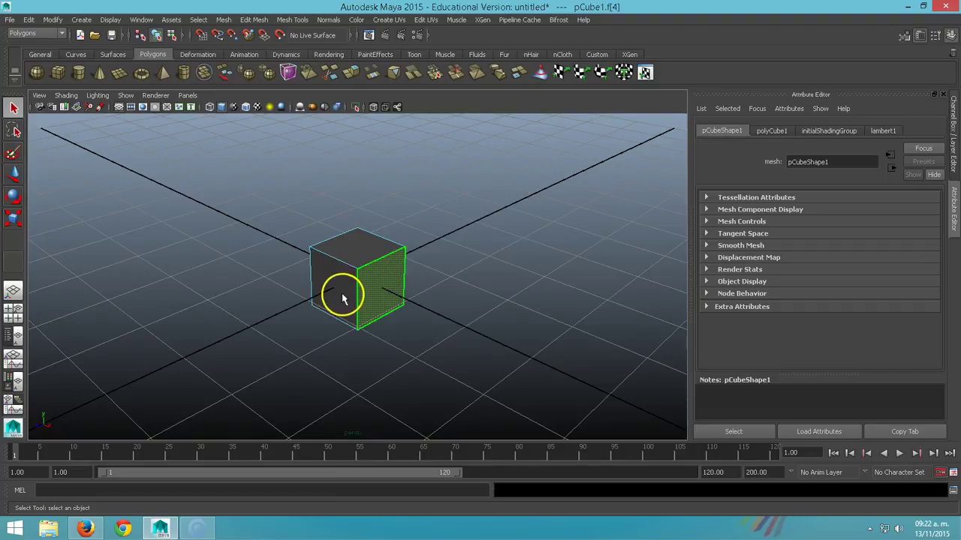
{"action": "mouse_move", "coordinate": [324, 301]}
{"action": "left_mouse_down", "text": "alt"}
{"action": "mouse_move", "coordinate": [353, 292]}
{"action": "mouse_move", "coordinate": [307, 286]}
{"action": "mouse_move", "coordinate": [425, 286]}
{"action": "left_mouse_up", "text": "alt"}
{"action": "left_click", "coordinate": [336, 275], "text": "shift"}
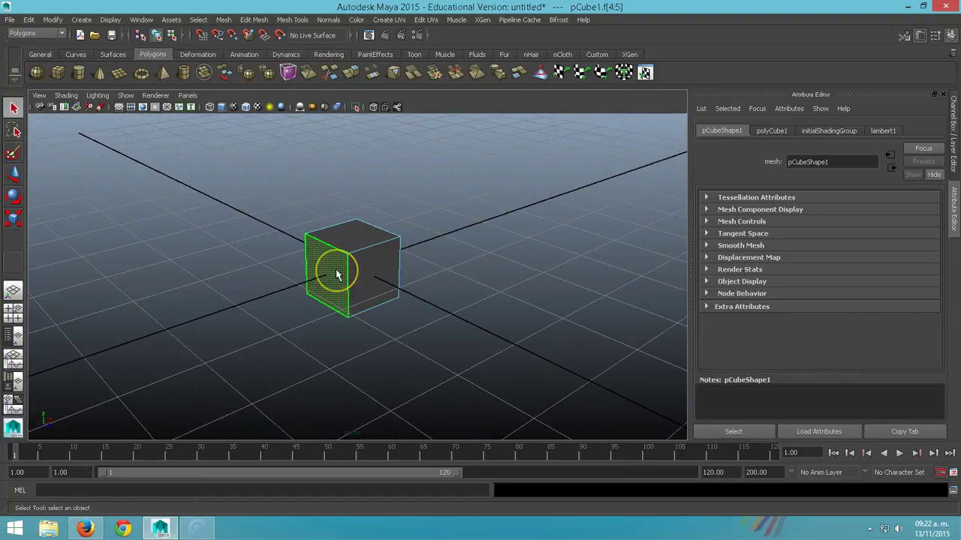
{"action": "mouse_move", "coordinate": [335, 275]}
{"action": "left_mouse_down", "text": "alt"}
{"action": "mouse_move", "coordinate": [326, 274]}
{"action": "mouse_move", "coordinate": [364, 275]}
{"action": "mouse_move", "coordinate": [252, 276]}
{"action": "left_mouse_up", "text": "alt"}
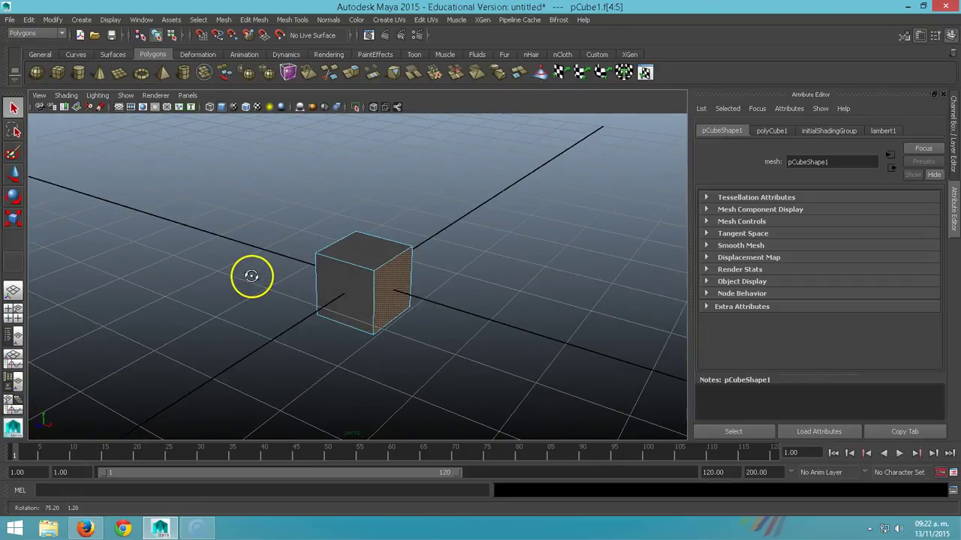
Extrude the side faces, scale them to 0.658 × 0.158, and push them out 0.205.
{"action": "left_click", "coordinate": [353, 73]}
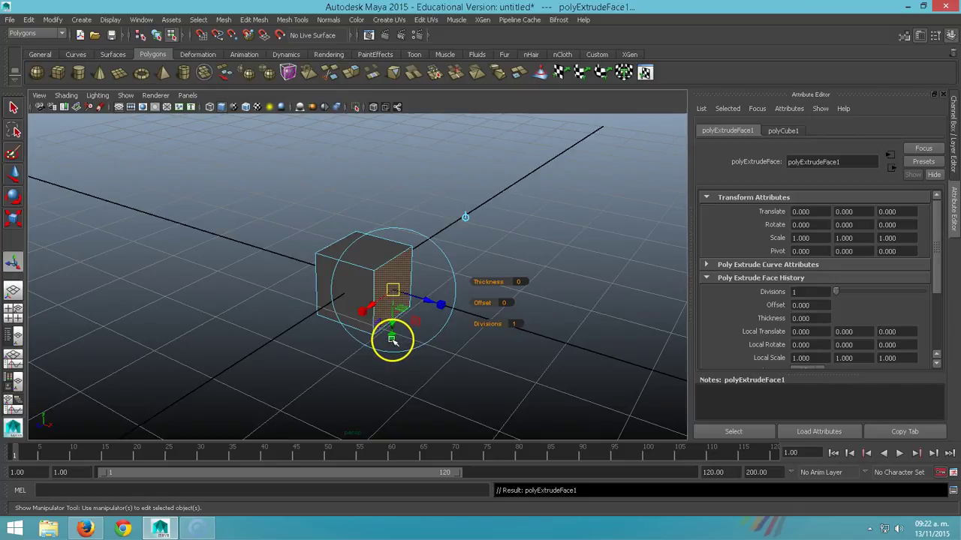
{"action": "left_click_drag", "start_coordinate": [392, 339], "coordinate": [392, 319]}
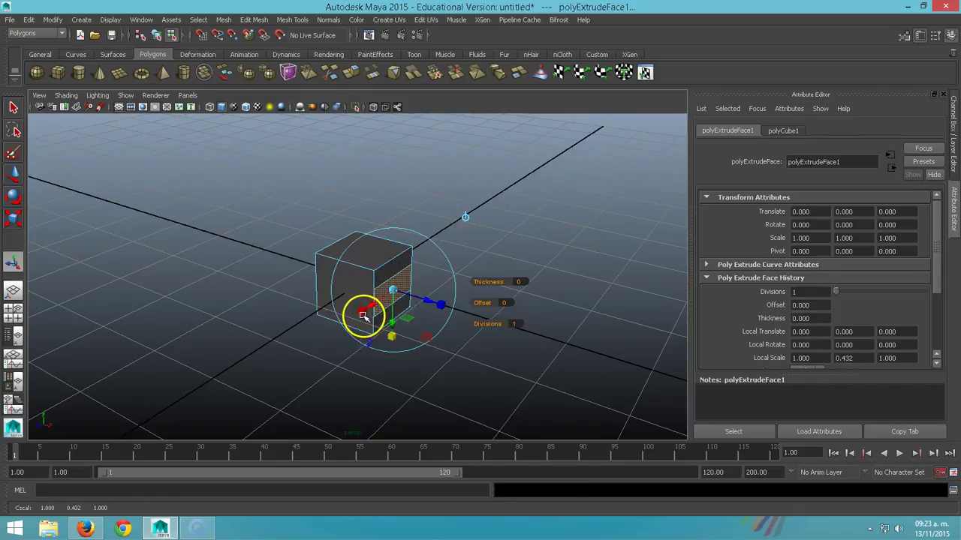
{"action": "left_click_drag", "start_coordinate": [363, 312], "coordinate": [381, 304]}
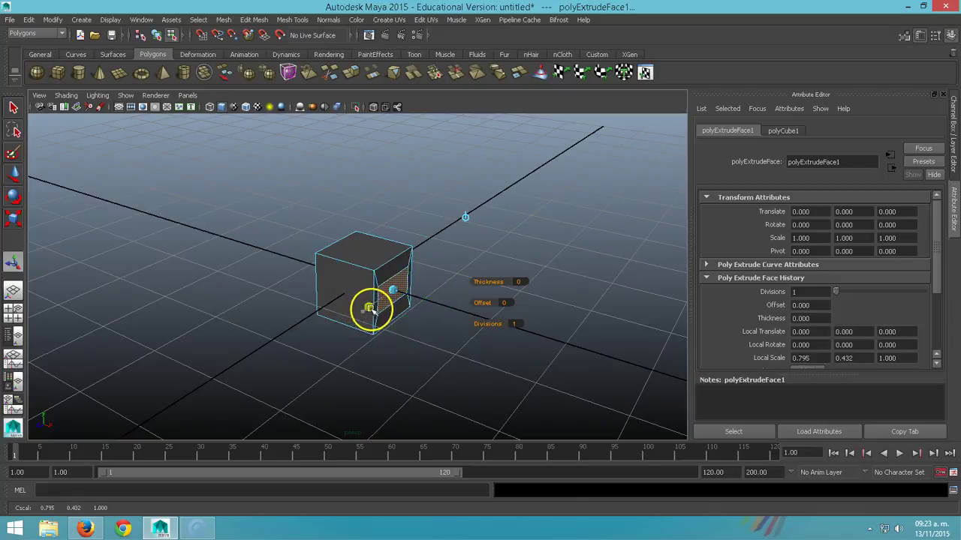
{"action": "left_click_drag", "start_coordinate": [397, 336], "coordinate": [392, 338]}
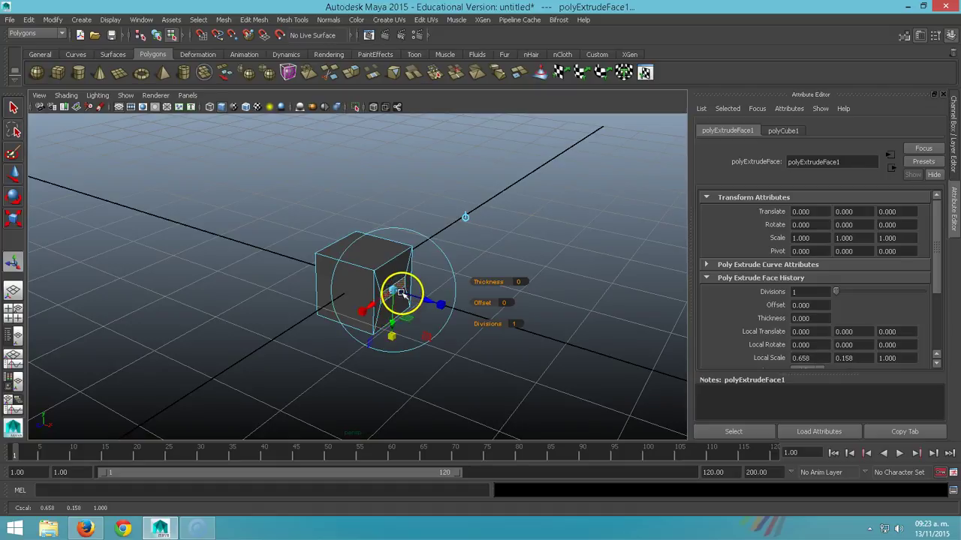
{"action": "mouse_move", "coordinate": [426, 301]}
{"action": "left_mouse_down"}
{"action": "mouse_move", "coordinate": [445, 306]}
{"action": "mouse_move", "coordinate": [472, 247]}
{"action": "mouse_move", "coordinate": [433, 275]}
{"action": "mouse_move", "coordinate": [485, 244]}
{"action": "mouse_move", "coordinate": [429, 275]}
{"action": "left_mouse_up"}
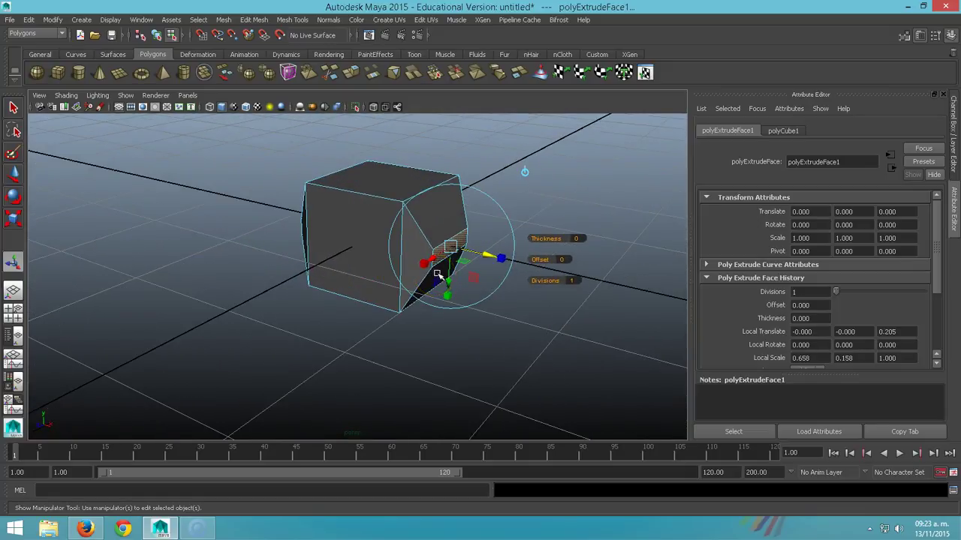
Extrude the stubs again into long wings: 1.241 out, tips scaled to 0.673 × 0.537.
{"action": "key", "text": "ctrl+e"}
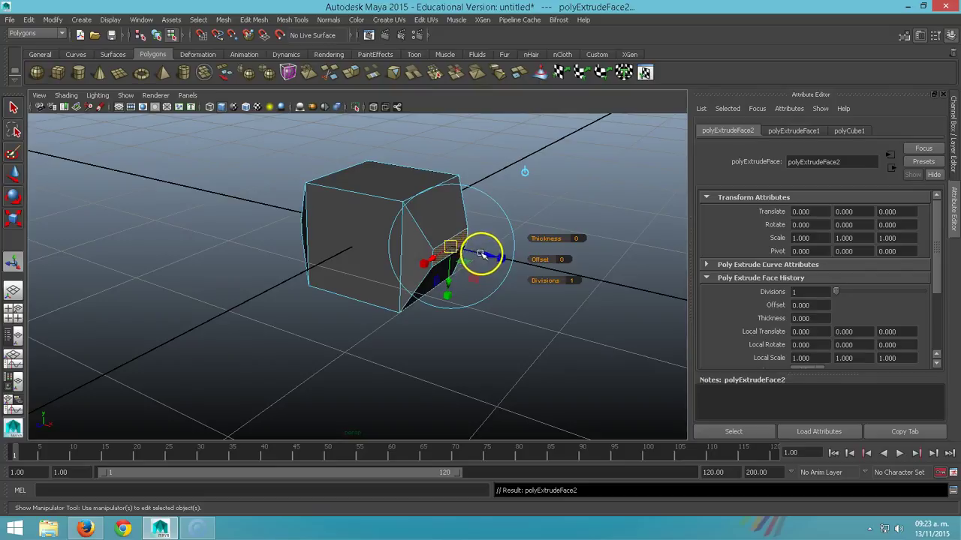
{"action": "left_click_drag", "start_coordinate": [481, 254], "coordinate": [629, 302]}
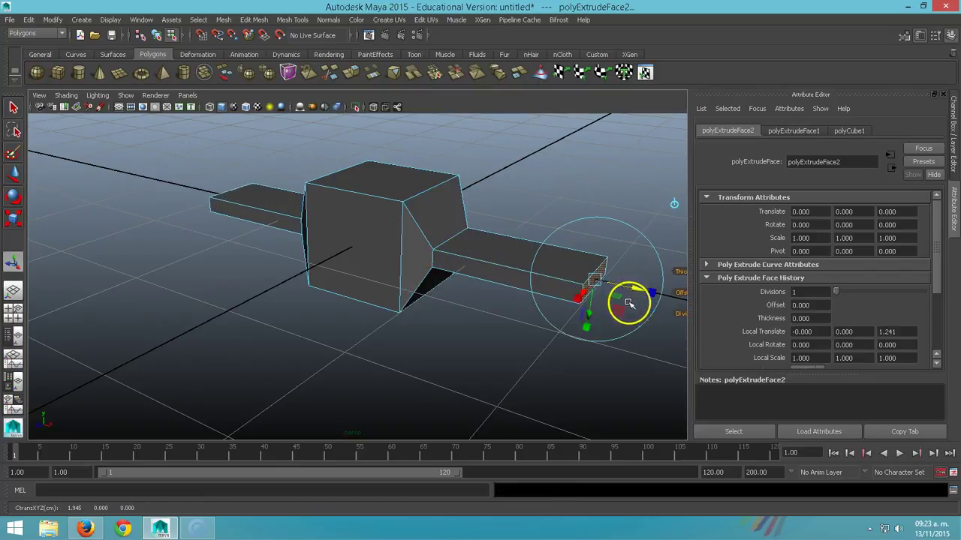
{"action": "mouse_move", "coordinate": [578, 301]}
{"action": "left_mouse_down"}
{"action": "mouse_move", "coordinate": [593, 328]}
{"action": "mouse_move", "coordinate": [592, 308]}
{"action": "mouse_move", "coordinate": [578, 302]}
{"action": "mouse_move", "coordinate": [603, 279]}
{"action": "left_mouse_up"}
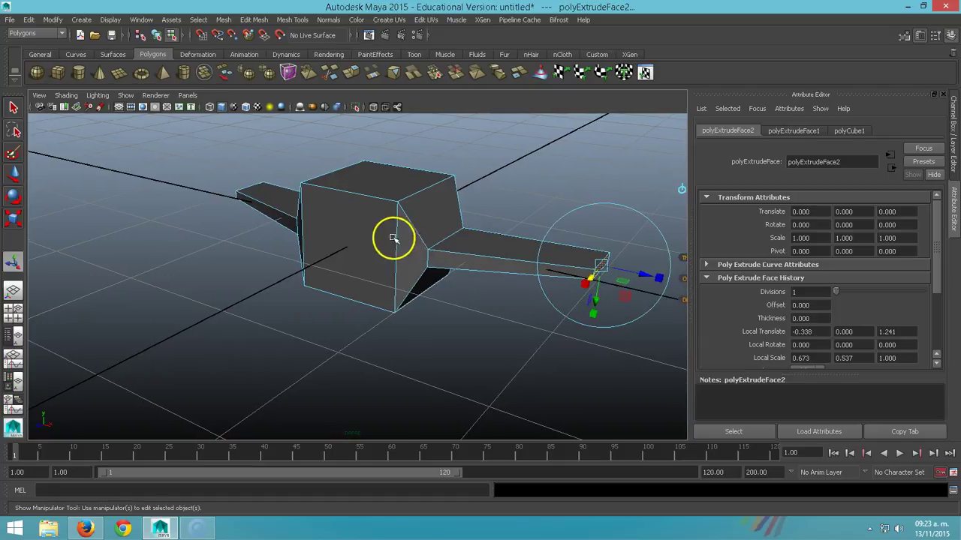
{"action": "left_click_drag", "start_coordinate": [392, 236], "coordinate": [421, 297], "text": "alt"}
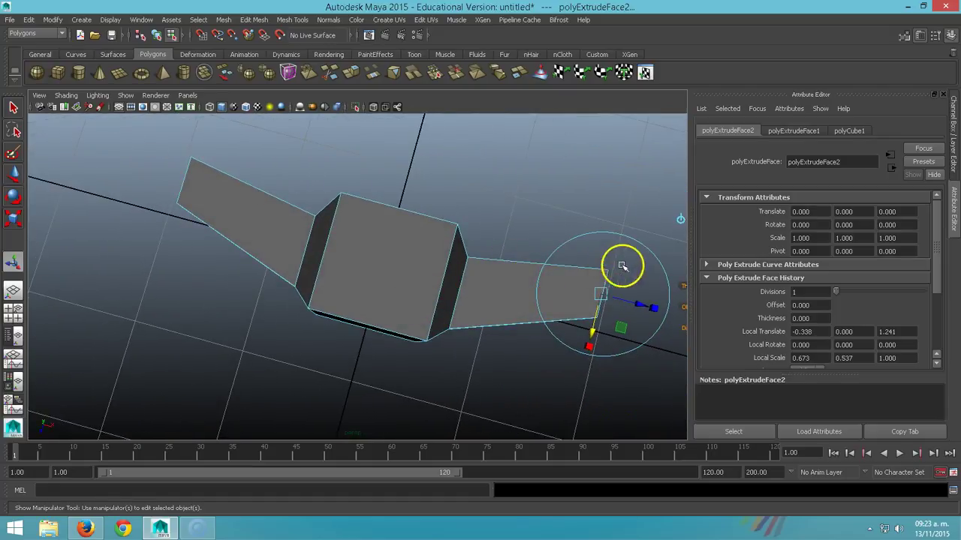
{"action": "left_click_drag", "start_coordinate": [491, 318], "coordinate": [373, 257], "text": "alt"}
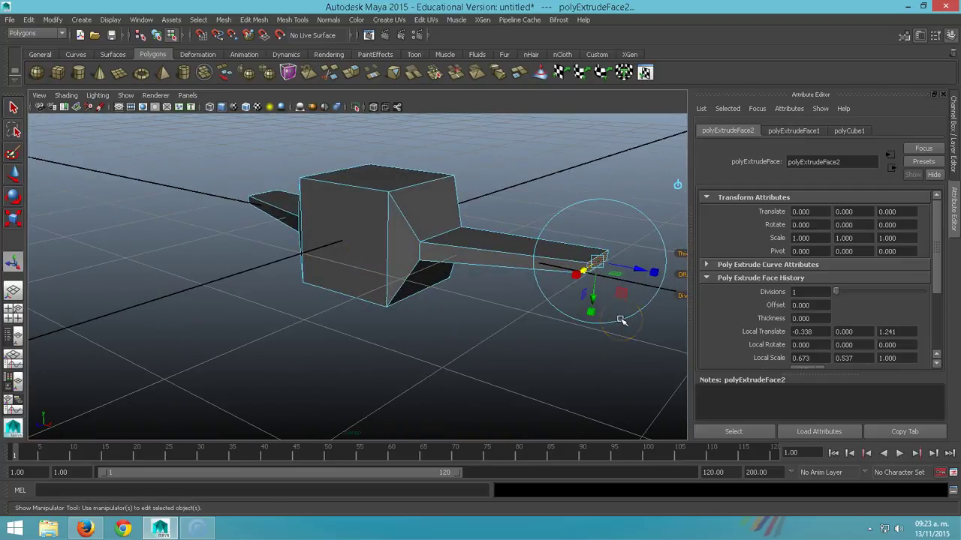
Extrude the wing tips a third time into angled segments, undoing the trial raise of one tip.
{"action": "key", "text": "ctrl+e"}
{"action": "scroll", "coordinate": [627, 276], "scroll_direction": "down", "scroll_amount": 2}
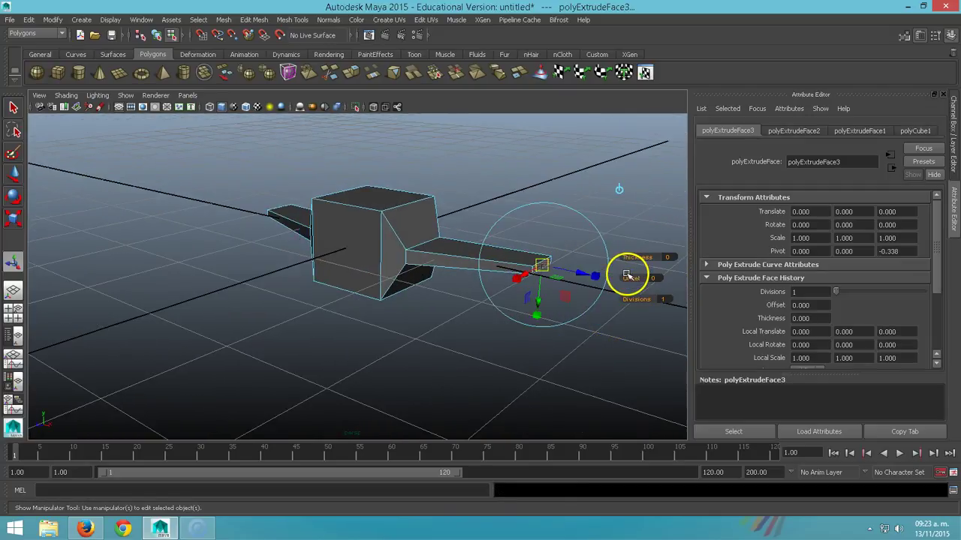
{"action": "left_click_drag", "start_coordinate": [580, 275], "coordinate": [597, 291]}
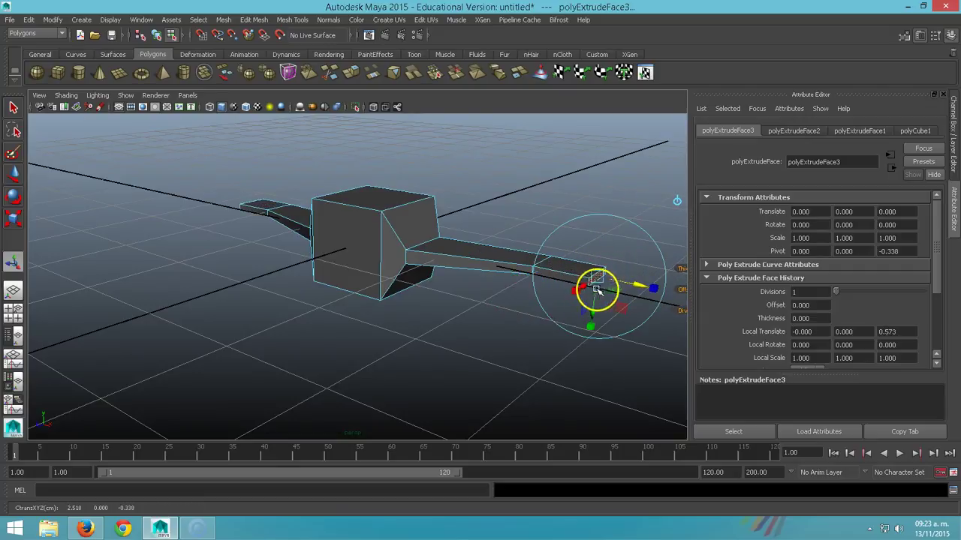
{"action": "mouse_move", "coordinate": [504, 285]}
{"action": "left_mouse_down", "text": "alt"}
{"action": "mouse_move", "coordinate": [502, 360]}
{"action": "mouse_move", "coordinate": [530, 317]}
{"action": "left_mouse_up", "text": "alt"}
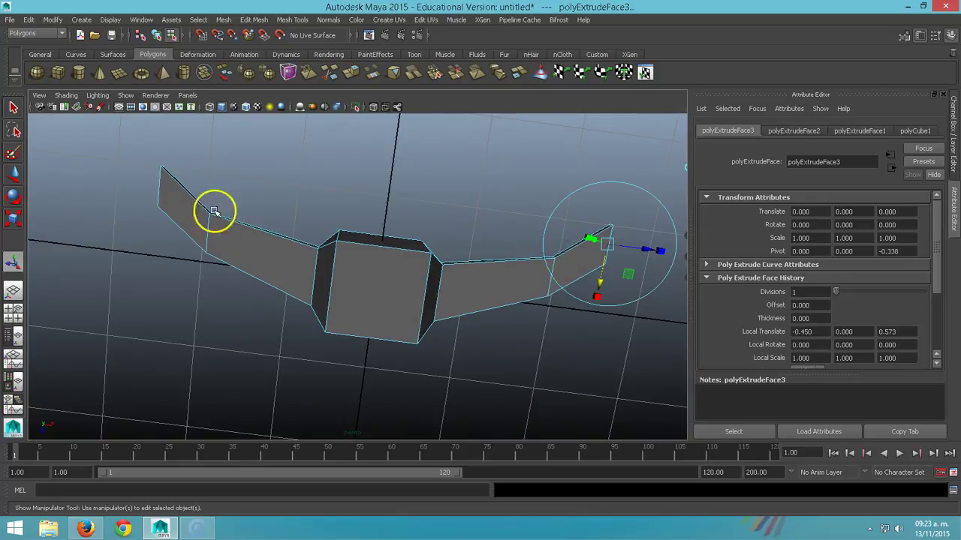
{"action": "mouse_move", "coordinate": [413, 296]}
{"action": "left_mouse_down", "text": "alt"}
{"action": "mouse_move", "coordinate": [330, 232]}
{"action": "mouse_move", "coordinate": [319, 211]}
{"action": "mouse_move", "coordinate": [266, 233]}
{"action": "mouse_move", "coordinate": [343, 223]}
{"action": "mouse_move", "coordinate": [408, 232]}
{"action": "mouse_move", "coordinate": [415, 220]}
{"action": "left_mouse_up", "text": "alt"}
{"action": "mouse_move", "coordinate": [572, 255]}
{"action": "left_mouse_down"}
{"action": "mouse_move", "coordinate": [568, 232]}
{"action": "mouse_move", "coordinate": [570, 244]}
{"action": "mouse_move", "coordinate": [488, 290]}
{"action": "mouse_move", "coordinate": [483, 284]}
{"action": "mouse_move", "coordinate": [506, 278]}
{"action": "left_mouse_up"}
{"action": "key", "text": "ctrl+z"}
Extrude the front face out 1.046 into a tapered nose with a narrowed, lowered tip.
{"action": "left_click", "coordinate": [360, 255]}
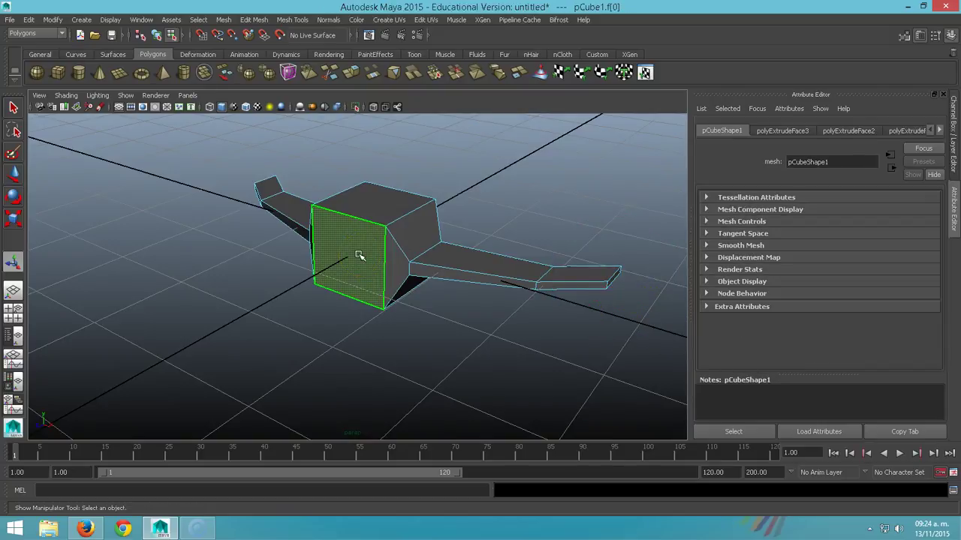
{"action": "key", "text": "ctrl+e"}
{"action": "left_click_drag", "start_coordinate": [346, 208], "coordinate": [347, 216]}
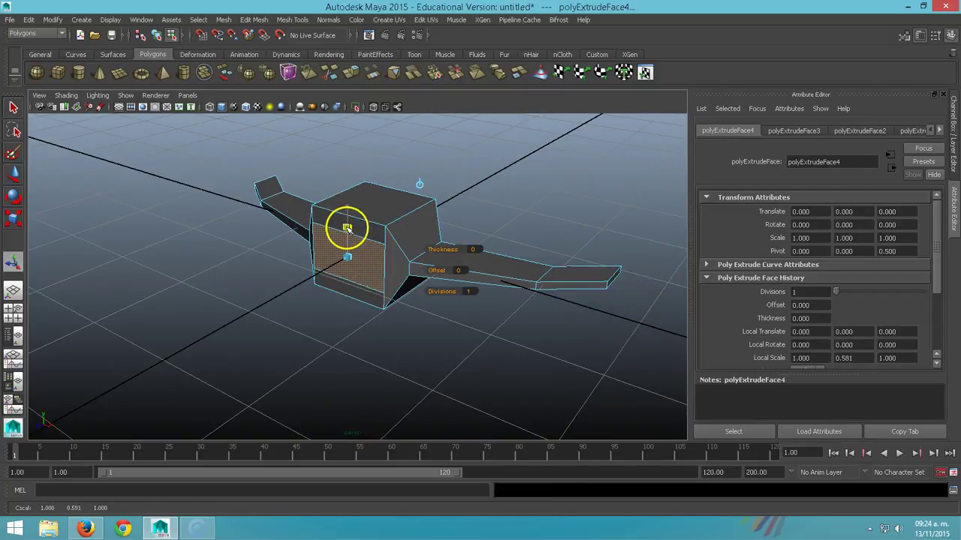
{"action": "left_click_drag", "start_coordinate": [385, 266], "coordinate": [349, 272]}
{"action": "key", "text": "ctrl+z"}
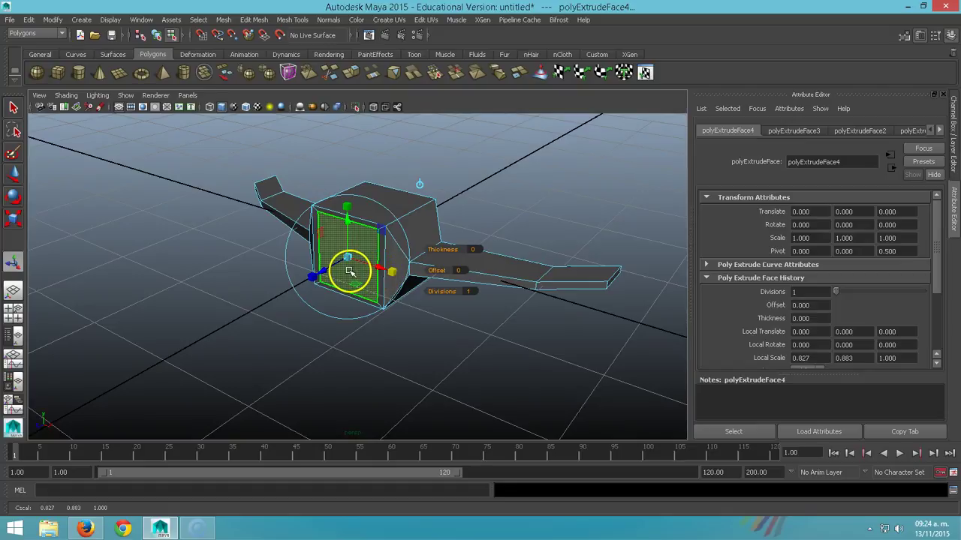
{"action": "key", "text": "ctrl+e"}
{"action": "left_click_drag", "start_coordinate": [314, 277], "coordinate": [265, 307]}
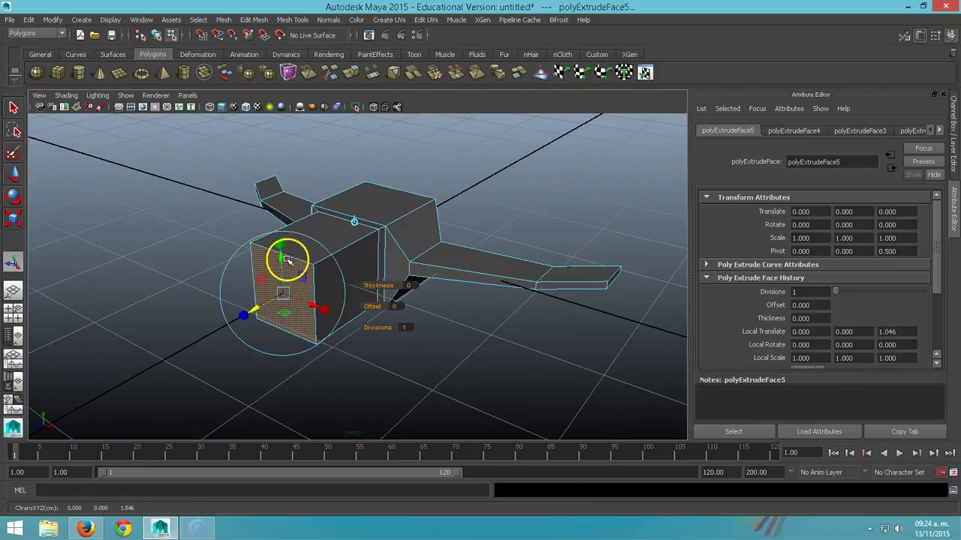
{"action": "mouse_move", "coordinate": [279, 244]}
{"action": "left_mouse_down"}
{"action": "mouse_move", "coordinate": [285, 279]}
{"action": "mouse_move", "coordinate": [312, 307]}
{"action": "left_mouse_up"}
{"action": "left_click_drag", "start_coordinate": [279, 267], "coordinate": [284, 277]}
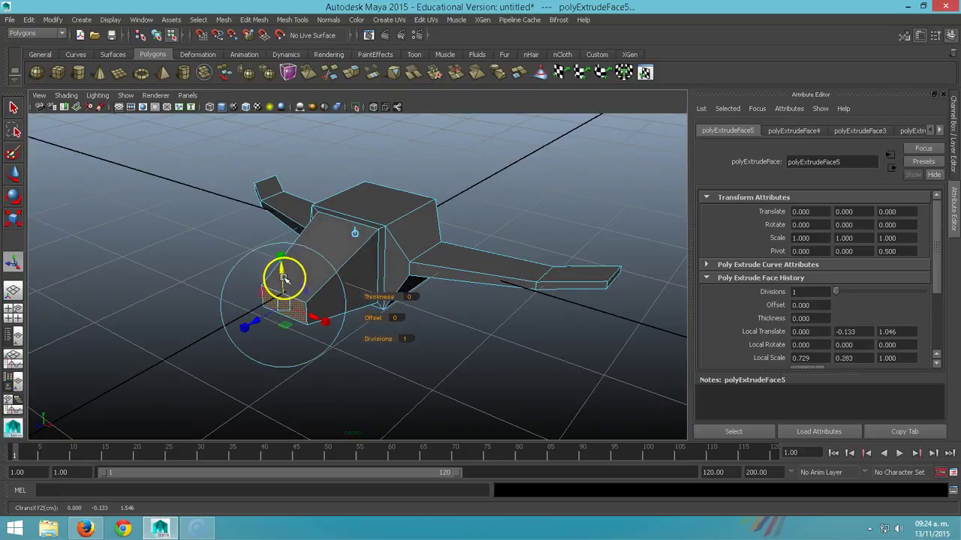
Inset the sloped nose face and recess it −0.113 to form the cockpit window.
{"action": "left_click", "coordinate": [330, 244]}
{"action": "key", "text": "ctrl+e"}
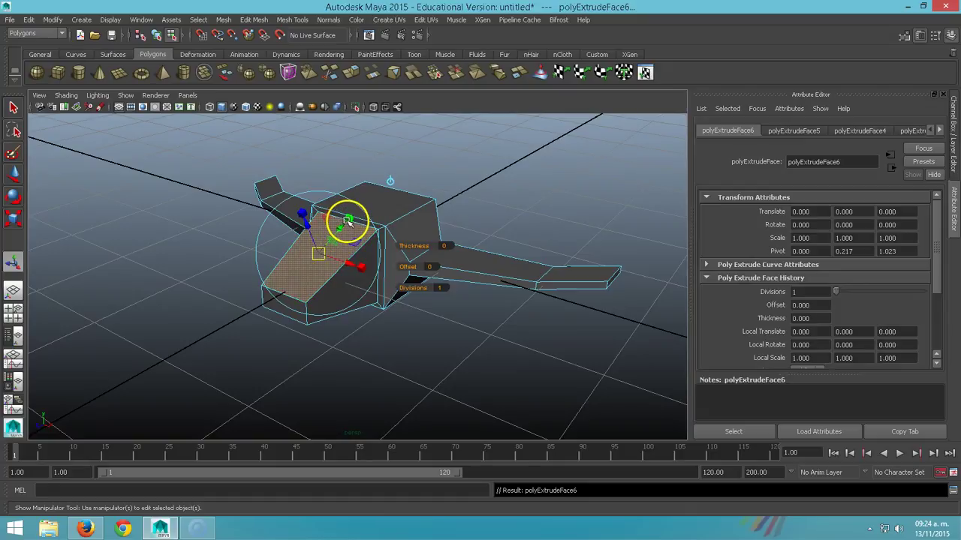
{"action": "left_click_drag", "start_coordinate": [343, 223], "coordinate": [353, 267]}
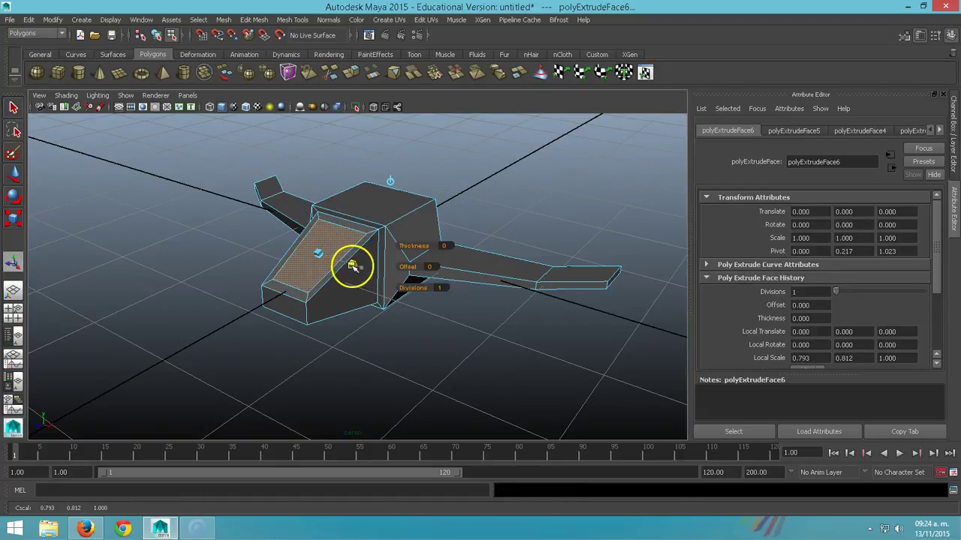
{"action": "key", "text": "ctrl+e"}
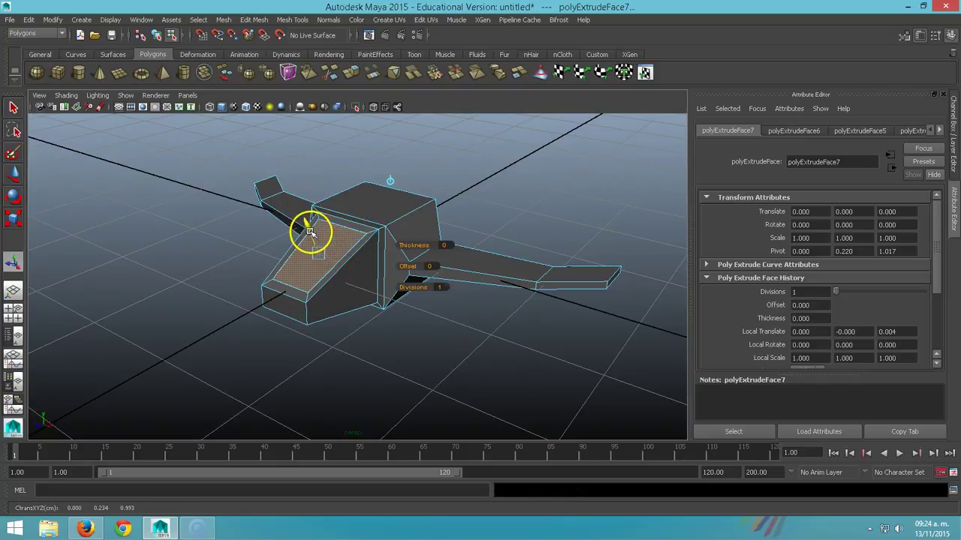
{"action": "left_click_drag", "start_coordinate": [311, 225], "coordinate": [312, 238]}
{"action": "left_click_drag", "start_coordinate": [343, 272], "coordinate": [208, 276], "text": "alt"}
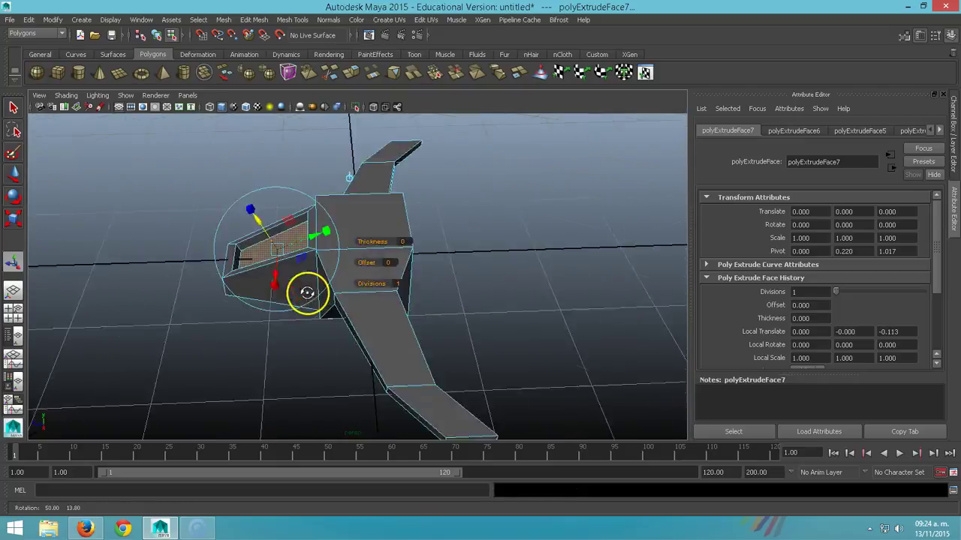
Extrude the rear face out 1.153 into a tail block.
{"action": "left_click", "coordinate": [361, 250]}
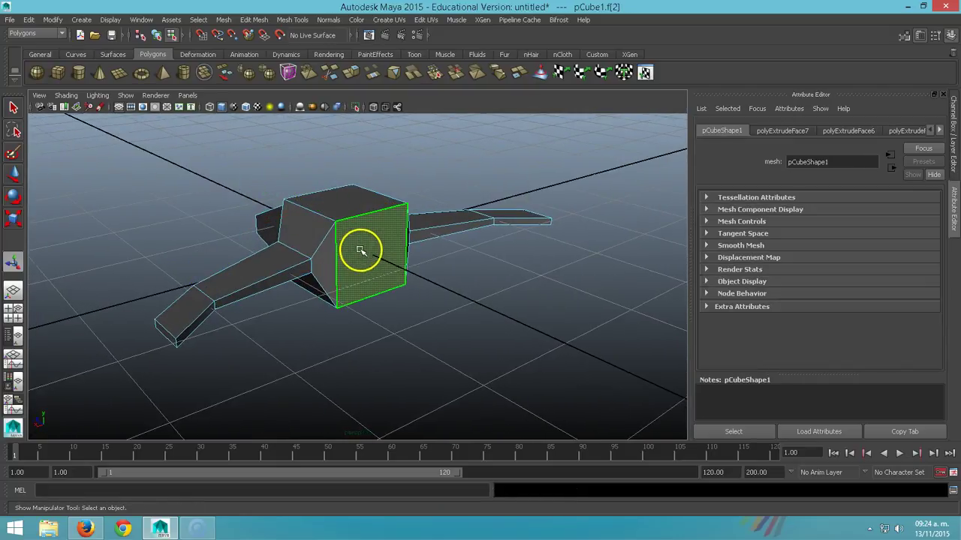
{"action": "key", "text": "ctrl+e"}
{"action": "mouse_move", "coordinate": [364, 254]}
{"action": "left_mouse_down"}
{"action": "mouse_move", "coordinate": [474, 312]}
{"action": "mouse_move", "coordinate": [444, 333]}
{"action": "left_mouse_up"}
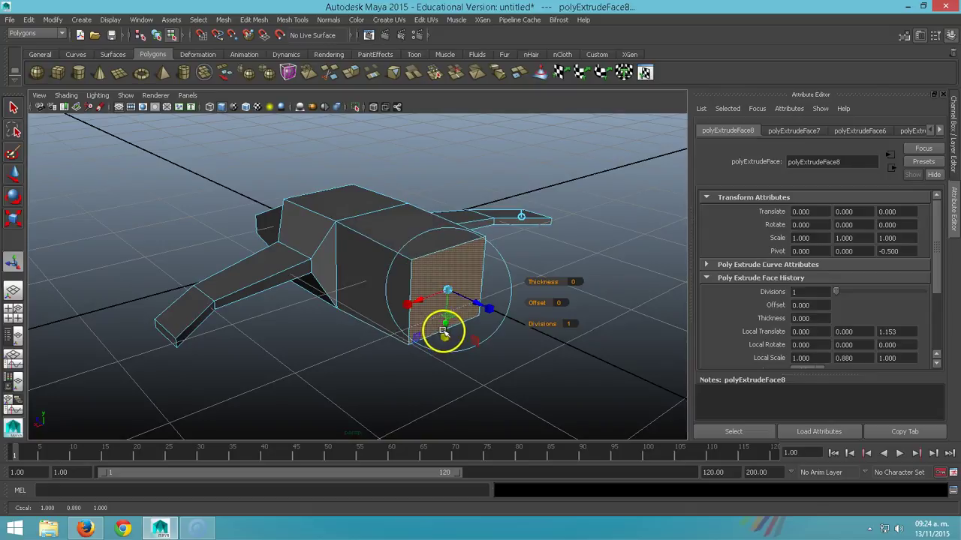
{"action": "key", "text": "ctrl+z"}
Inset the rear face and recess it −0.493 to form the engine exhaust.
{"action": "key", "text": "ctrl+e"}
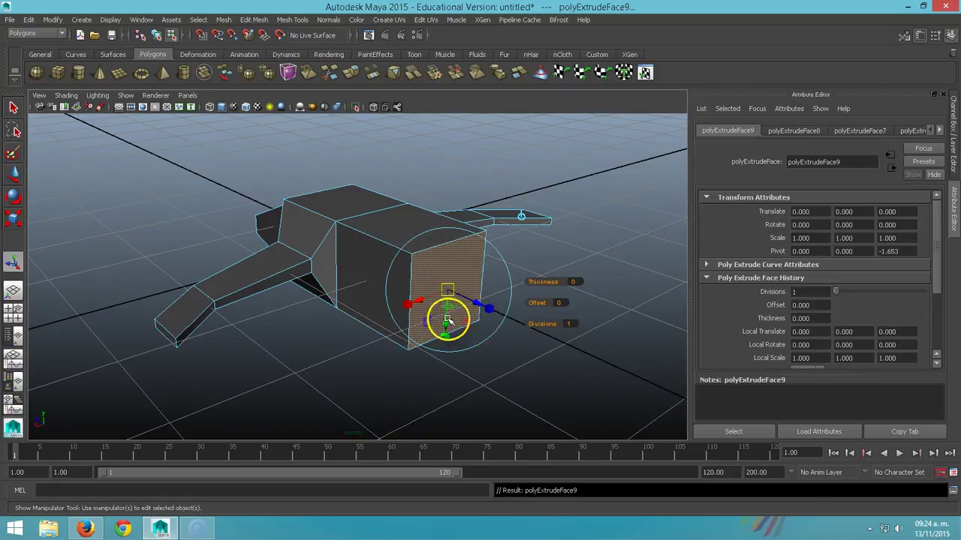
{"action": "left_click_drag", "start_coordinate": [447, 336], "coordinate": [429, 300]}
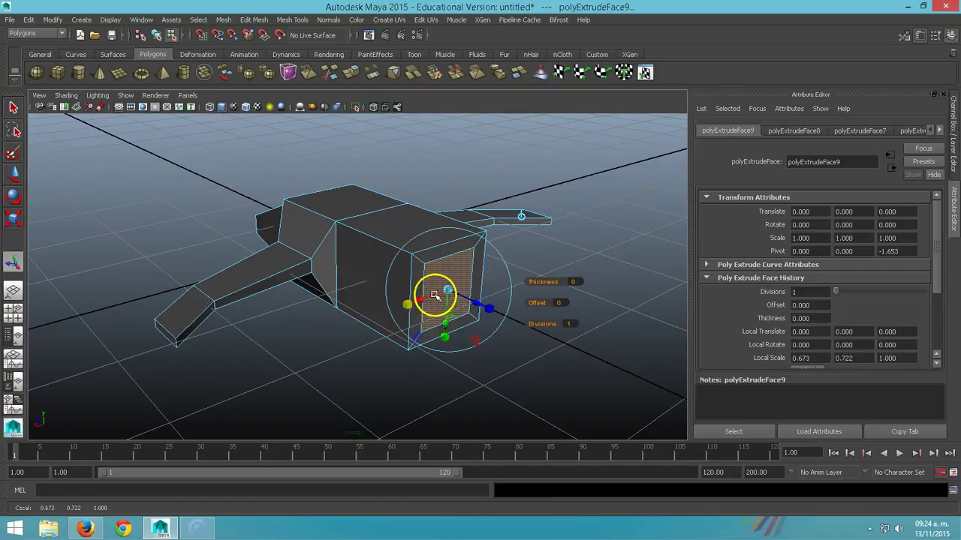
{"action": "key", "text": "ctrl+e"}
{"action": "mouse_move", "coordinate": [485, 290]}
{"action": "left_mouse_down"}
{"action": "mouse_move", "coordinate": [463, 299]}
{"action": "mouse_move", "coordinate": [442, 285]}
{"action": "left_mouse_up"}
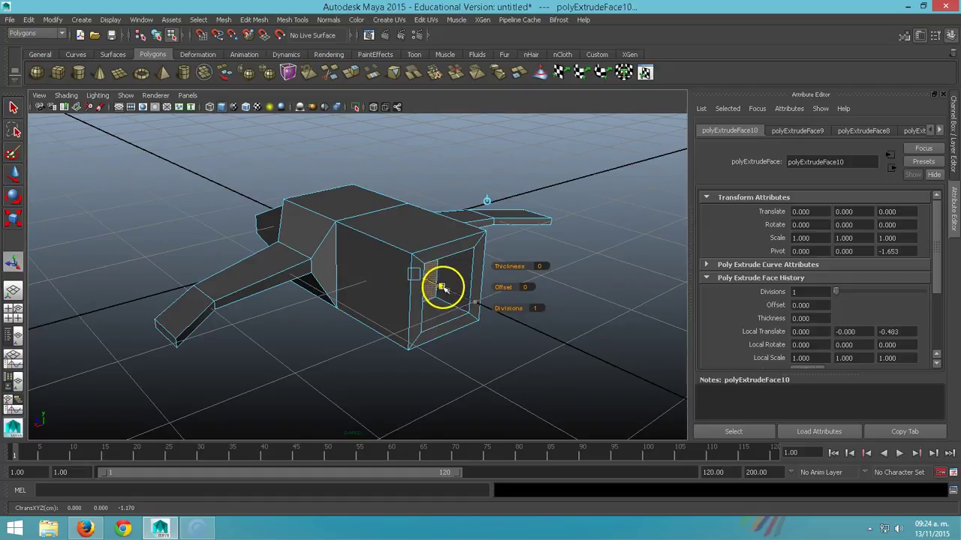
{"action": "mouse_move", "coordinate": [413, 316]}
{"action": "left_mouse_down", "text": "alt"}
{"action": "mouse_move", "coordinate": [471, 304]}
{"action": "mouse_move", "coordinate": [556, 328]}
{"action": "left_mouse_up", "text": "alt"}
{"action": "left_click", "coordinate": [364, 216]}
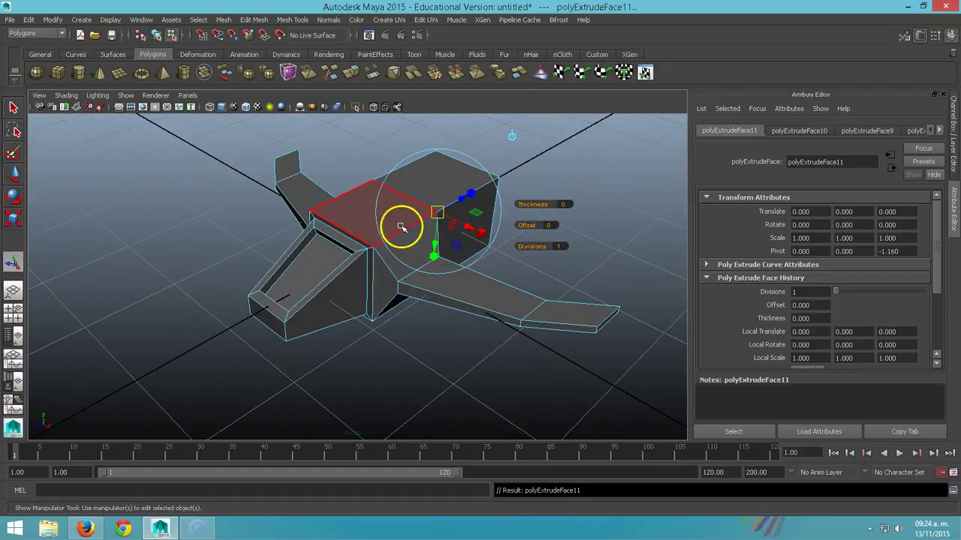
Extrude the top face into a narrow fin, raised 0.734, scaled 0.733 × 0.675 and swept back.
{"action": "key", "text": "ctrl+e"}
{"action": "key", "text": "ctrl+e"}
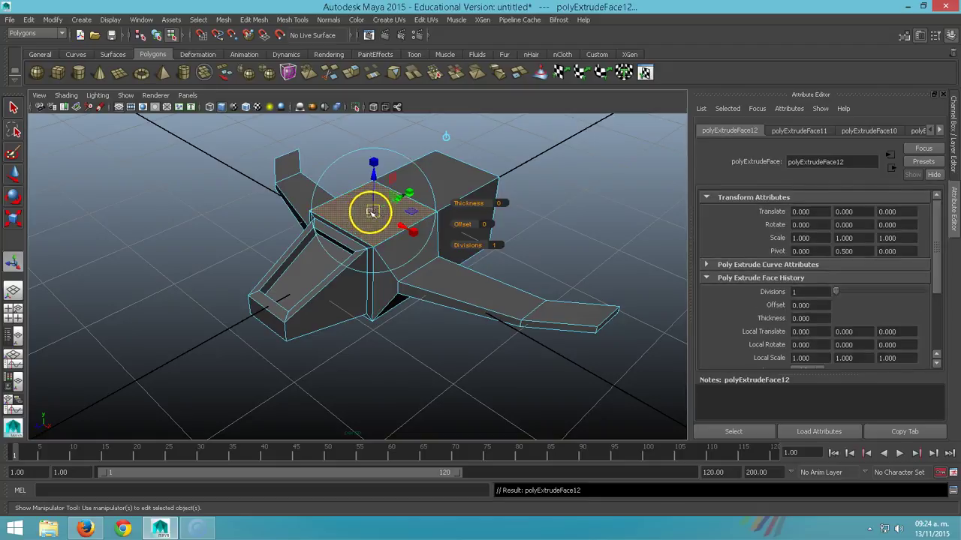
{"action": "mouse_move", "coordinate": [415, 233]}
{"action": "left_mouse_down"}
{"action": "mouse_move", "coordinate": [386, 213]}
{"action": "mouse_move", "coordinate": [352, 219]}
{"action": "mouse_move", "coordinate": [395, 201]}
{"action": "left_mouse_up"}
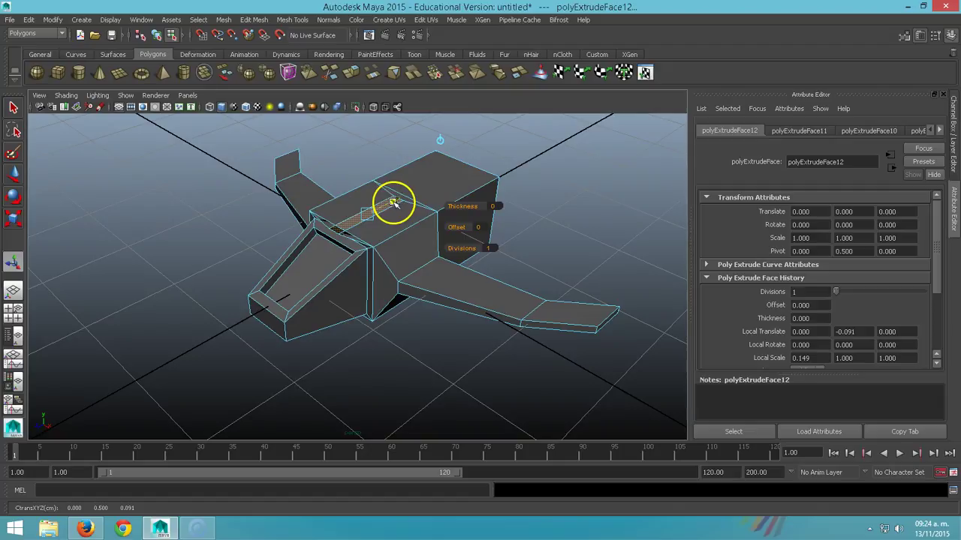
{"action": "key", "text": "ctrl+z"}
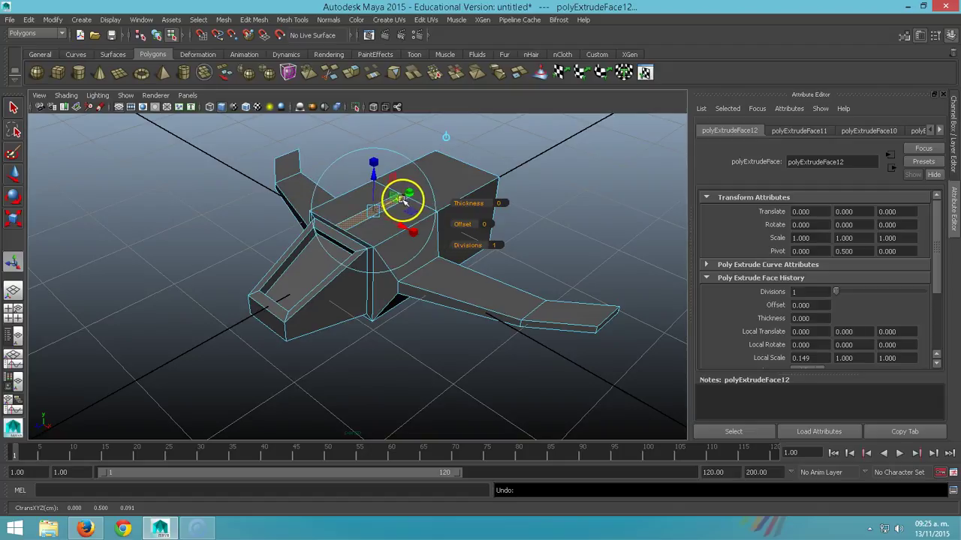
{"action": "mouse_move", "coordinate": [409, 196]}
{"action": "left_mouse_down"}
{"action": "mouse_move", "coordinate": [385, 212]}
{"action": "mouse_move", "coordinate": [369, 140]}
{"action": "mouse_move", "coordinate": [398, 138]}
{"action": "left_mouse_up"}
{"action": "key", "text": "ctrl+e"}
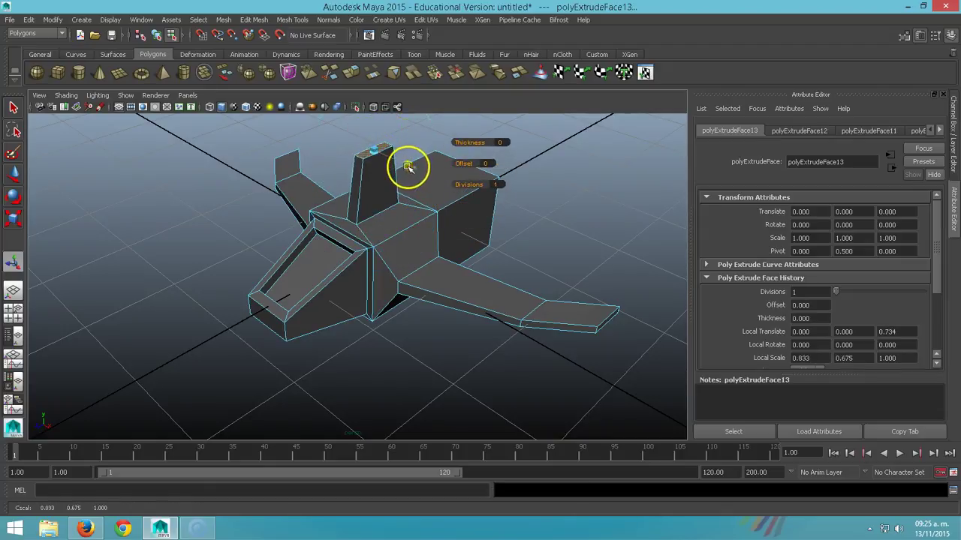
{"action": "left_click_drag", "start_coordinate": [396, 144], "coordinate": [409, 138]}
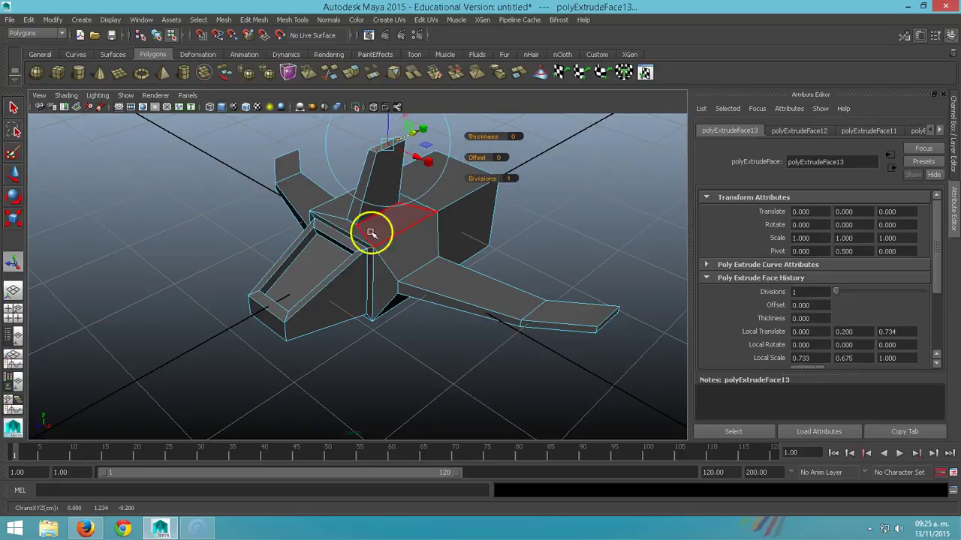
{"action": "mouse_move", "coordinate": [322, 257]}
{"action": "left_mouse_down", "text": "alt"}
{"action": "mouse_move", "coordinate": [446, 236]}
{"action": "mouse_move", "coordinate": [275, 240]}
{"action": "mouse_move", "coordinate": [300, 236]}
{"action": "left_mouse_up", "text": "alt"}
{"action": "mouse_move", "coordinate": [365, 240]}
{"action": "left_mouse_down", "text": "alt"}
{"action": "mouse_move", "coordinate": [491, 236]}
{"action": "mouse_move", "coordinate": [277, 243]}
{"action": "mouse_move", "coordinate": [350, 240]}
{"action": "mouse_move", "coordinate": [325, 244]}
{"action": "left_mouse_up", "text": "alt"}
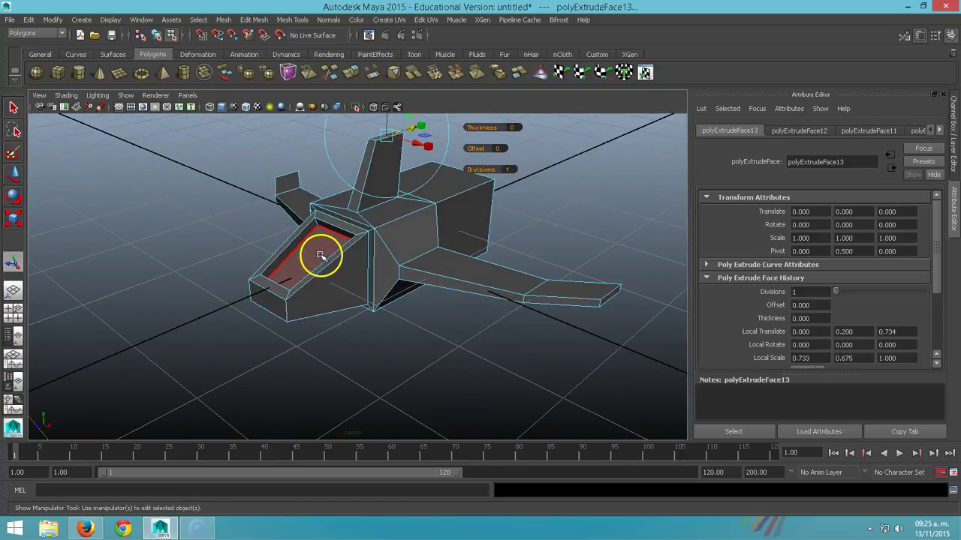
{"action": "left_click", "coordinate": [368, 354]}
{"action": "scroll", "coordinate": [368, 355], "scroll_direction": "down", "scroll_amount": 2}
{"action": "scroll", "coordinate": [368, 354], "scroll_direction": "down", "scroll_amount": 2}
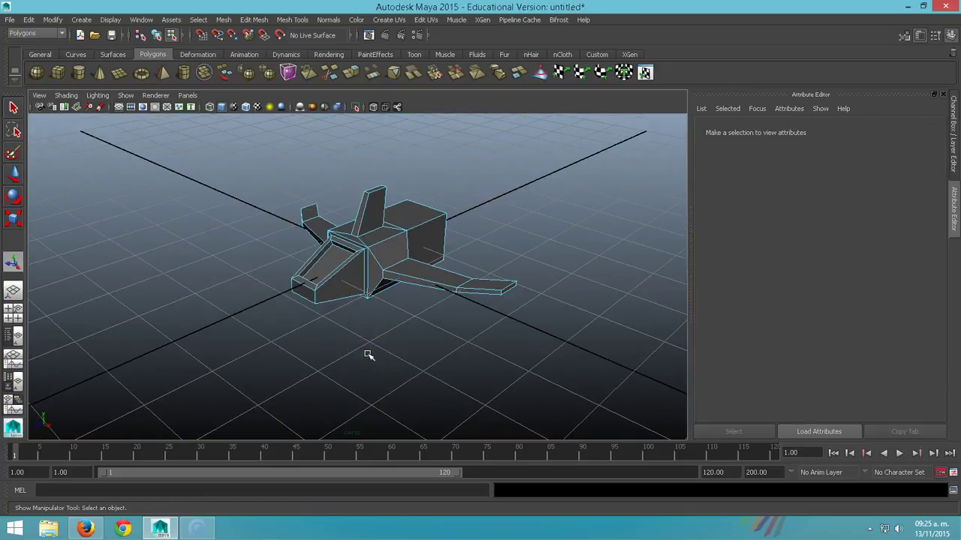